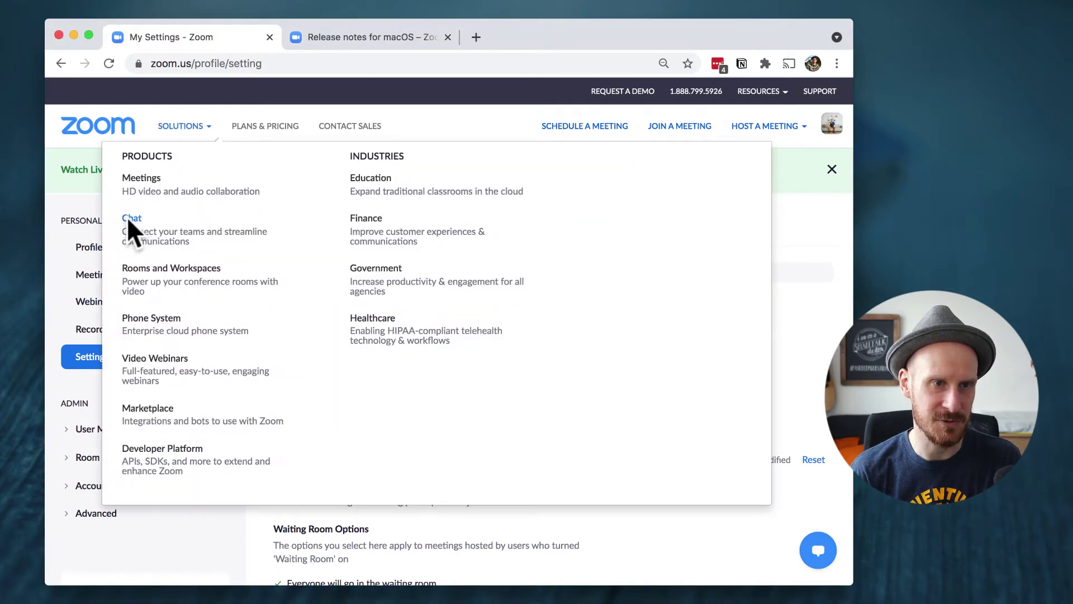
Expand Account Management in the ADMIN sidebar to show its pages.
drag(63, 222, 136, 222)
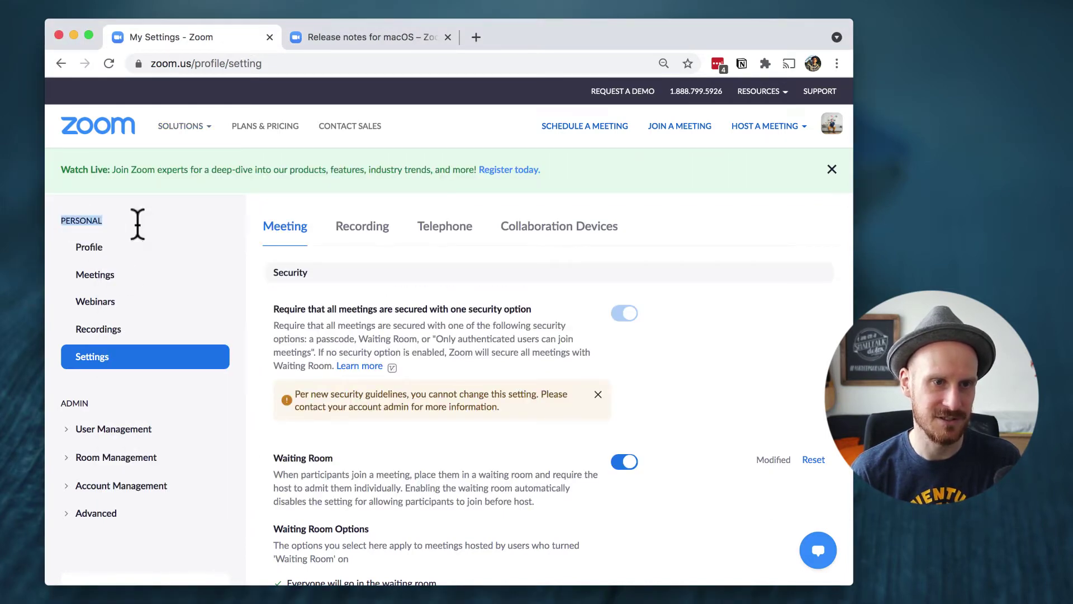
click(136, 383)
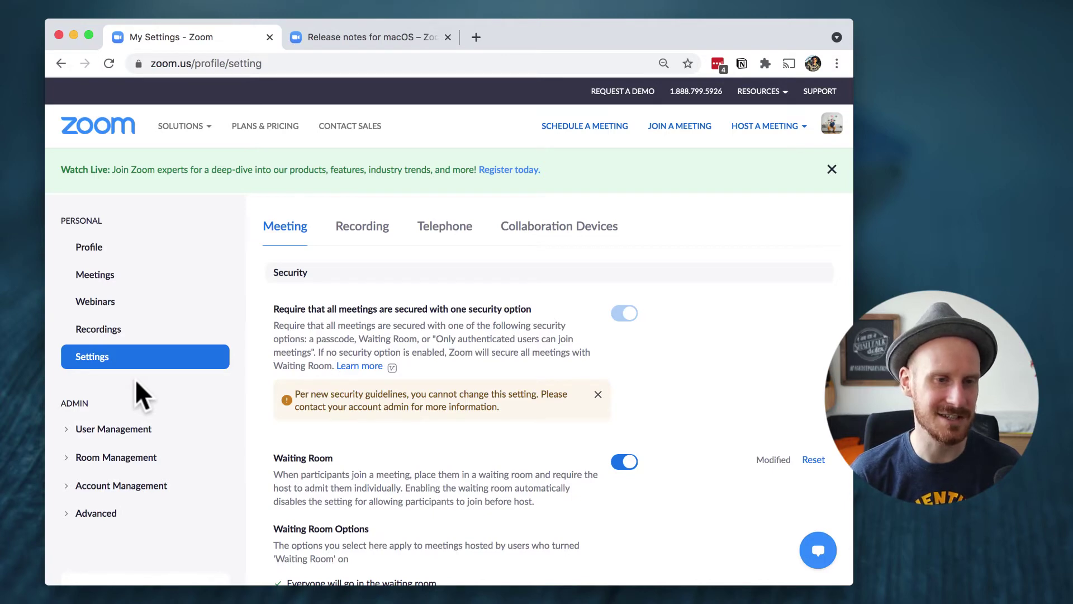
click(116, 485)
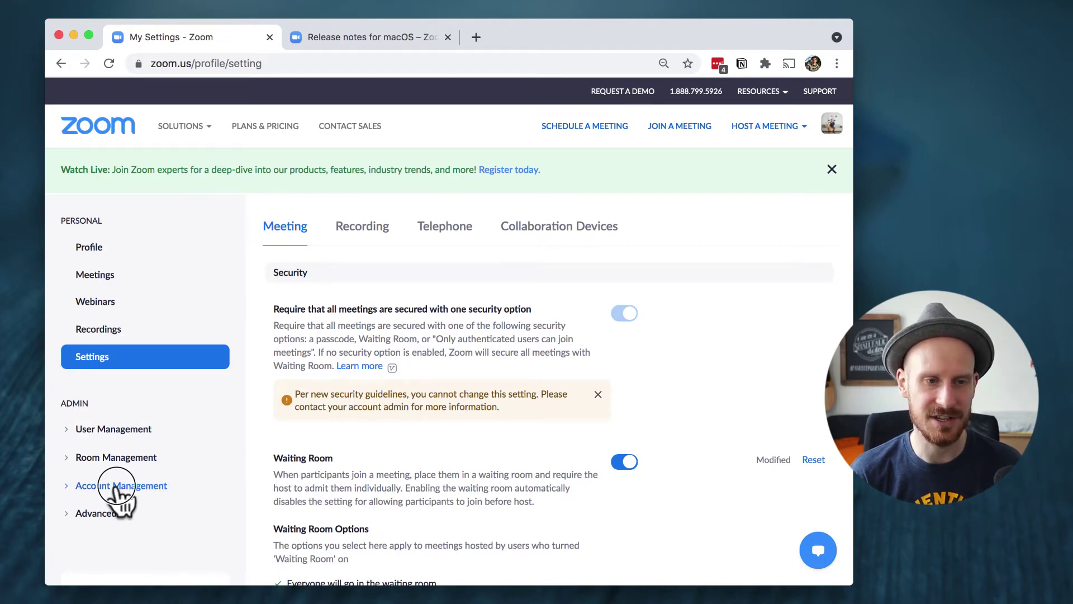
scroll(101, 499, down, 2)
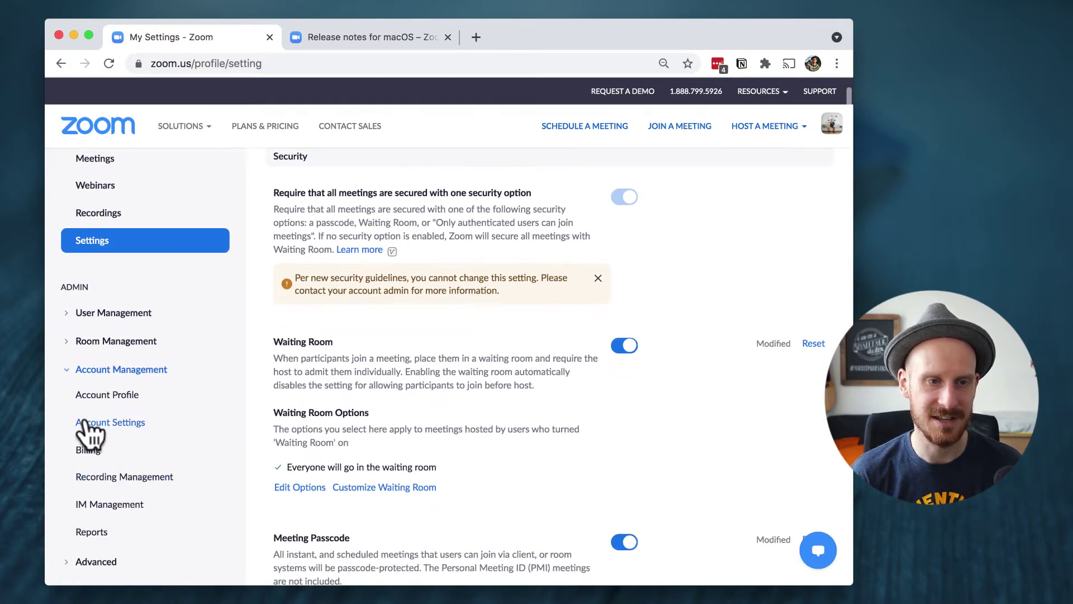
Open Account Management > Account Settings and widen the browser window to show the section list.
click(139, 425)
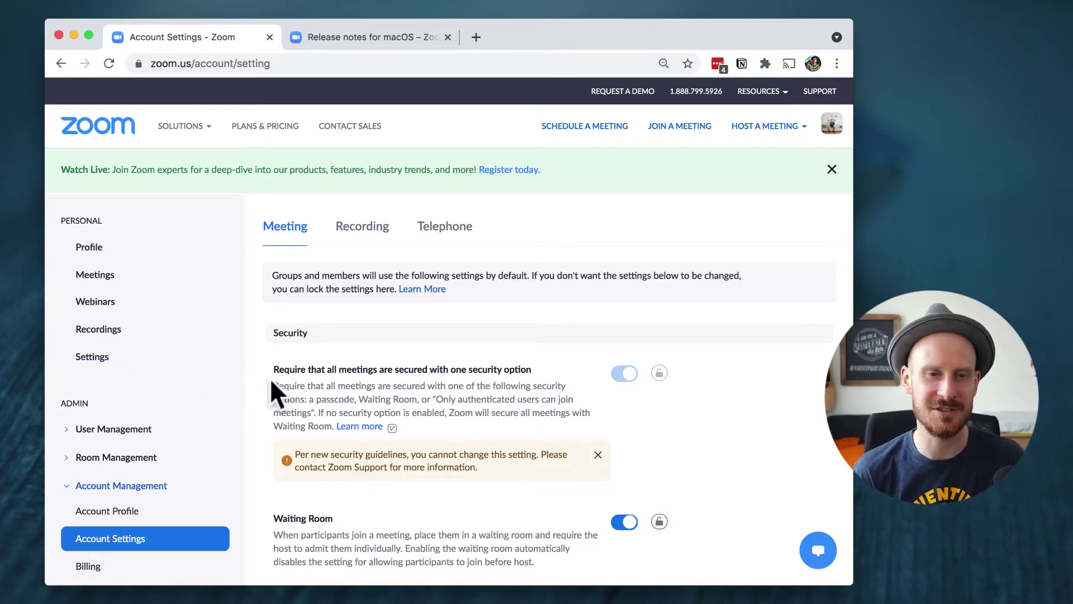
scroll(402, 411, down, 3)
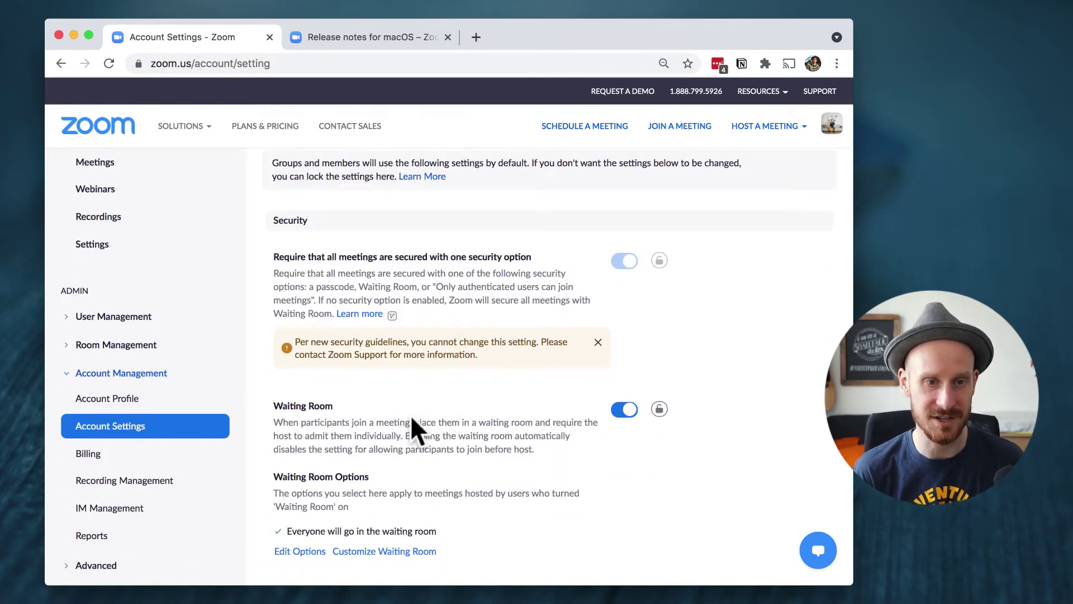
scroll(419, 414, up, 3)
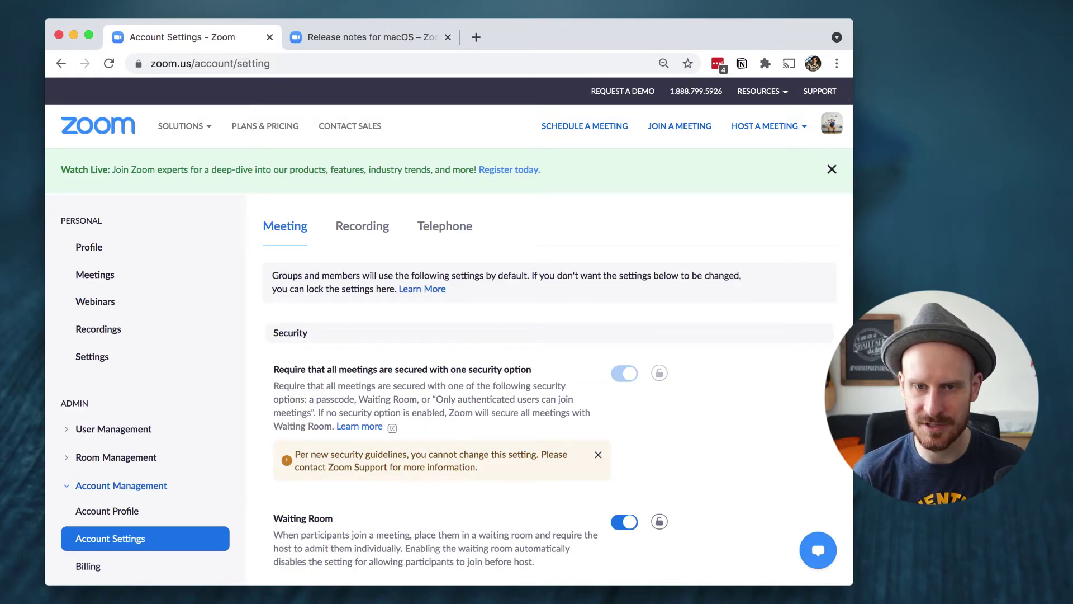
drag(853, 414, 948, 413)
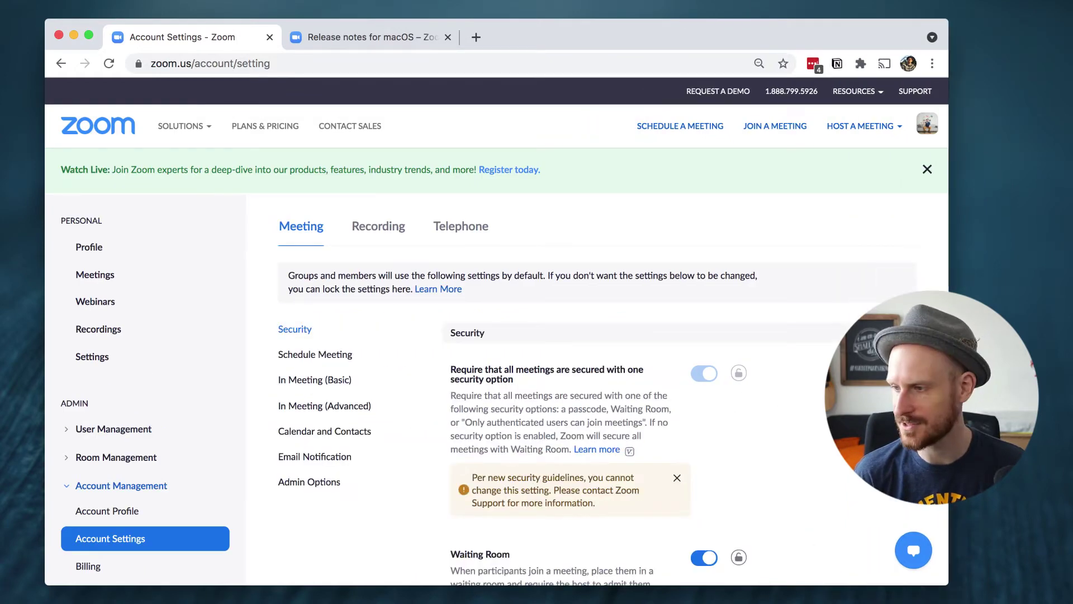
Jump to Admin Options and highlight the 'Require users to update the client' description.
click(308, 483)
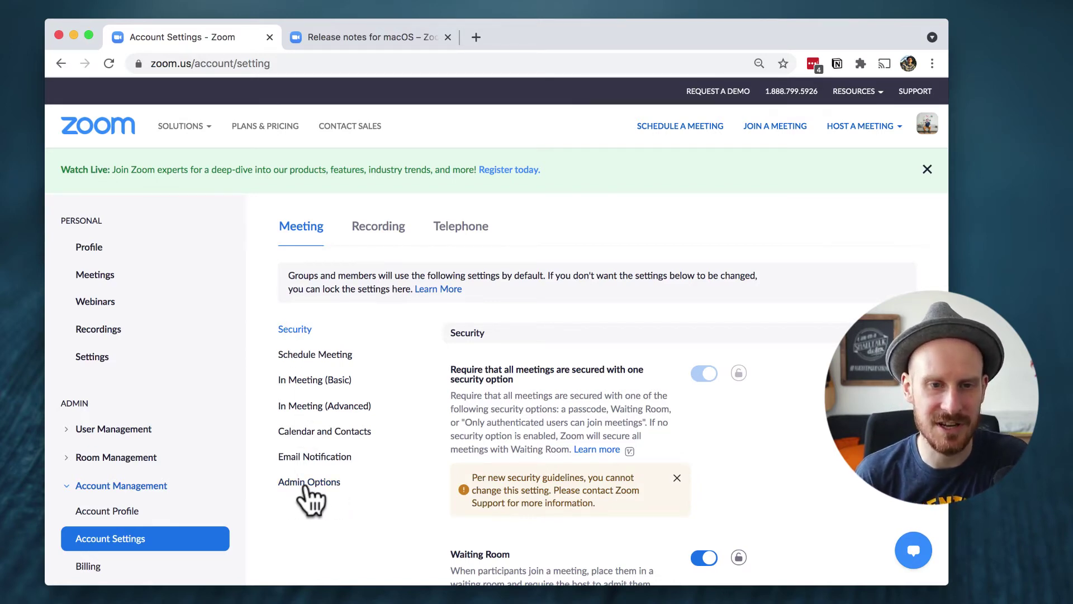
scroll(358, 478, down, 2)
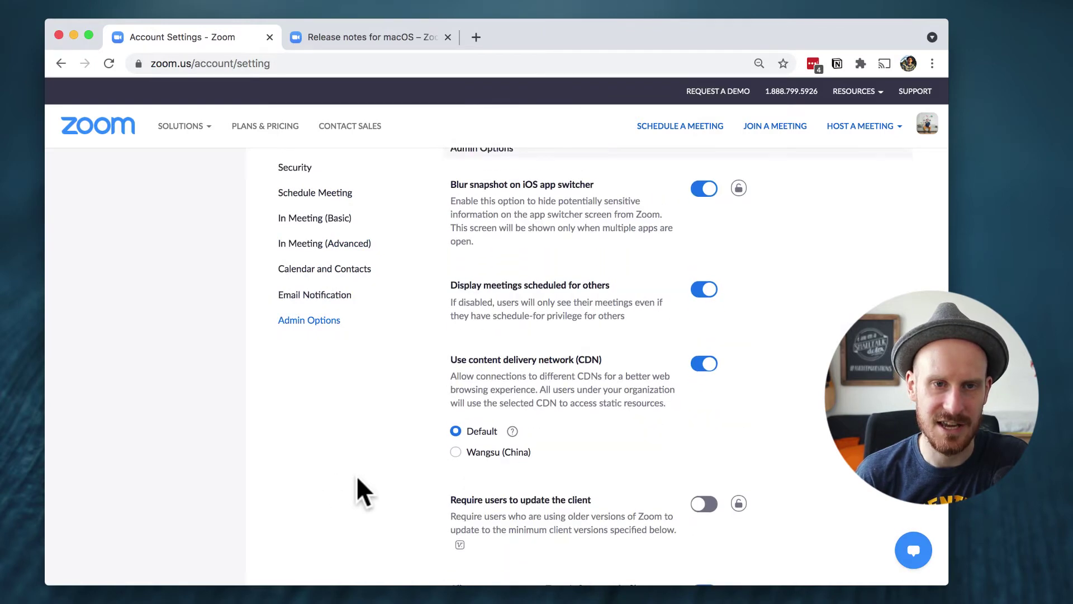
scroll(357, 477, down, 2)
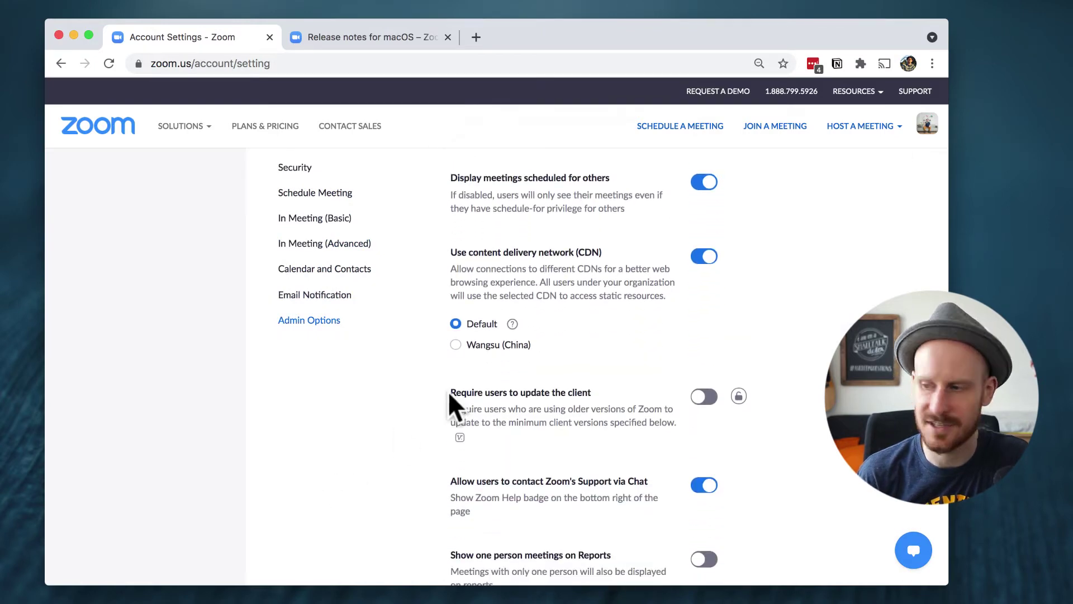
drag(448, 390, 492, 400)
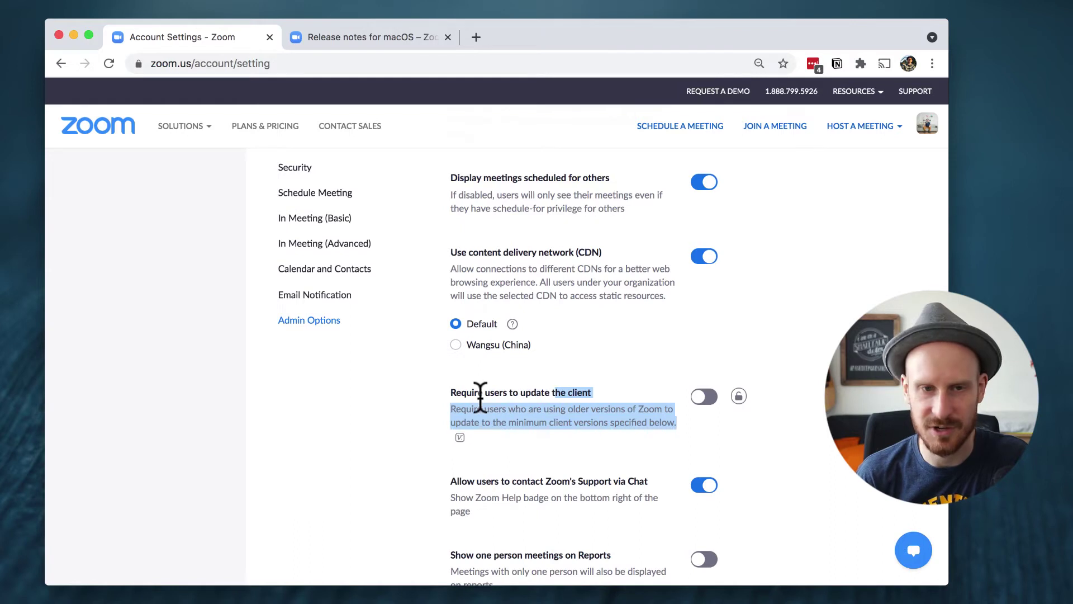
click(467, 394)
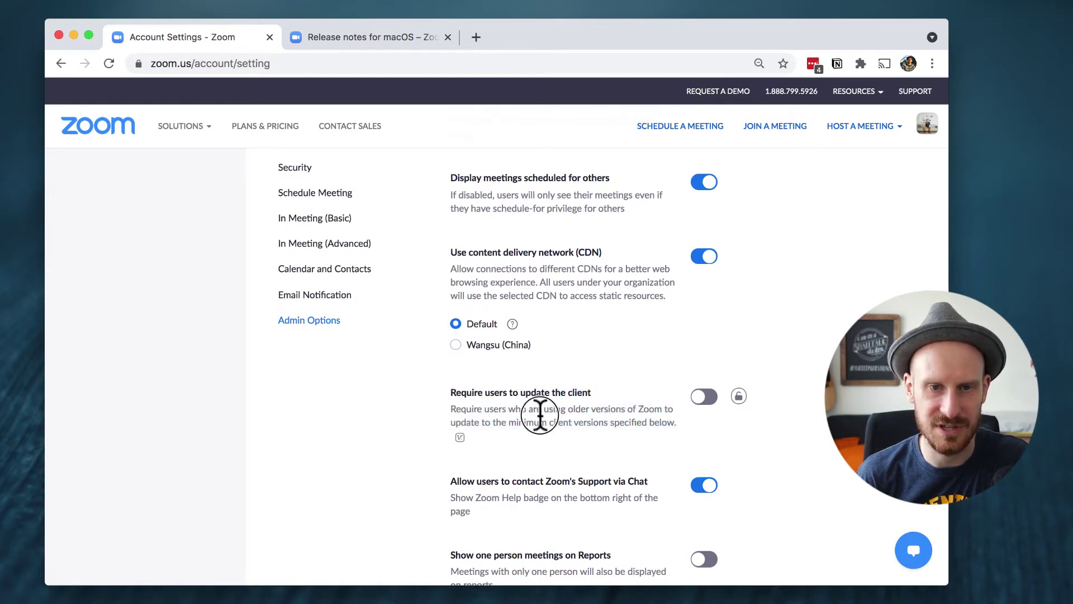
drag(673, 424, 450, 396)
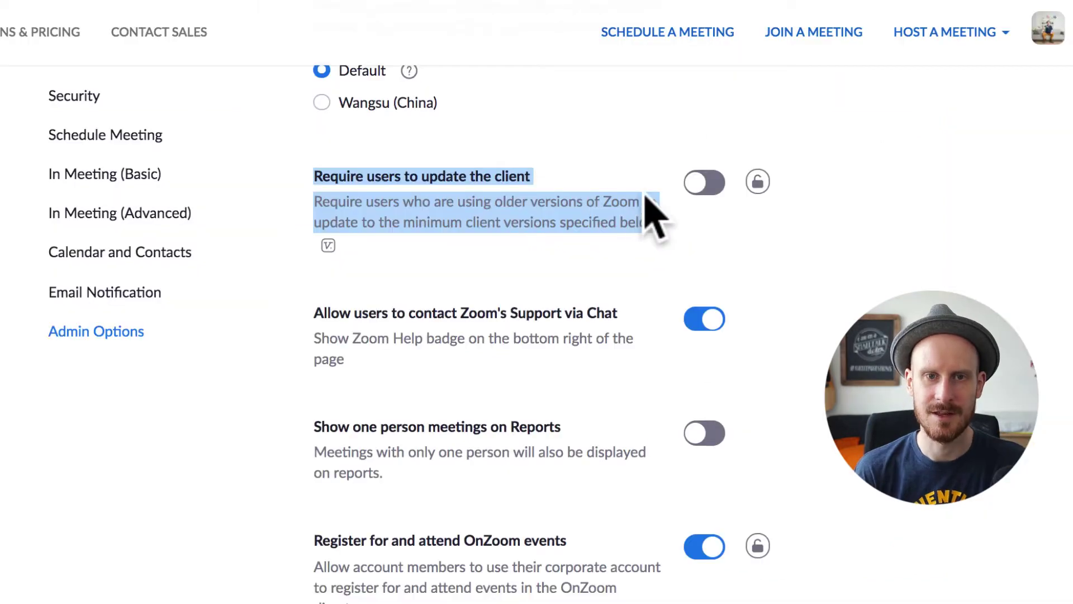
click(596, 156)
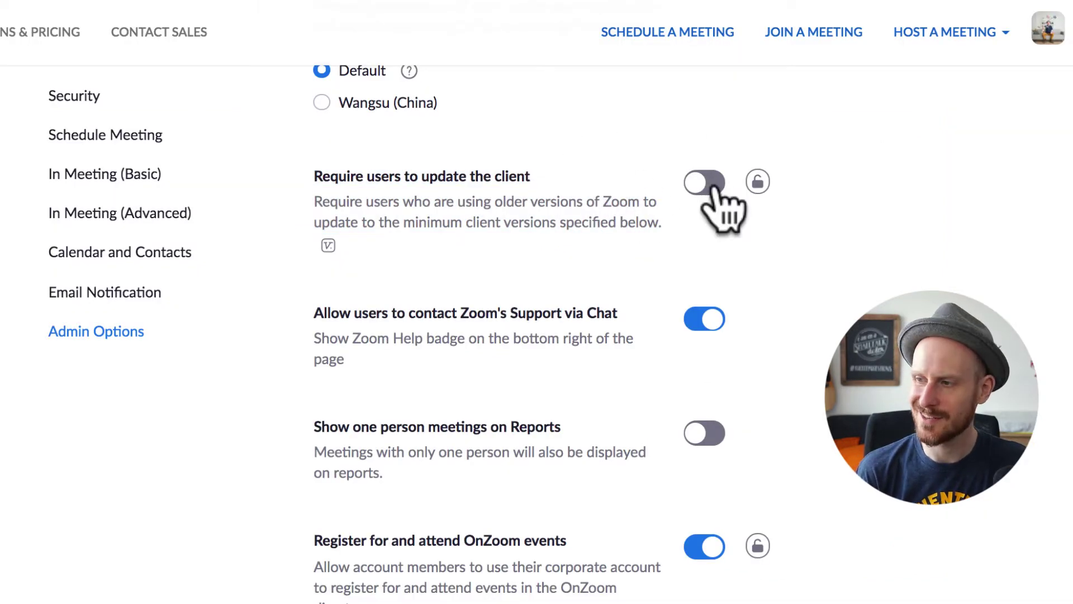
Switch on 'Require users to update the client' and confirm Enable for all groups and users.
click(709, 189)
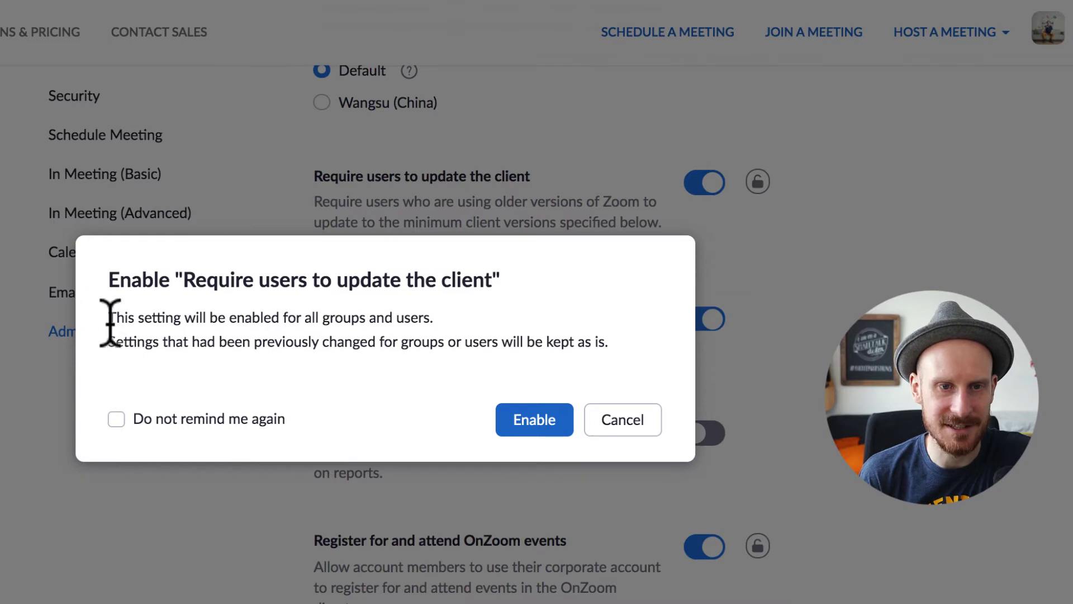
drag(109, 319, 435, 323)
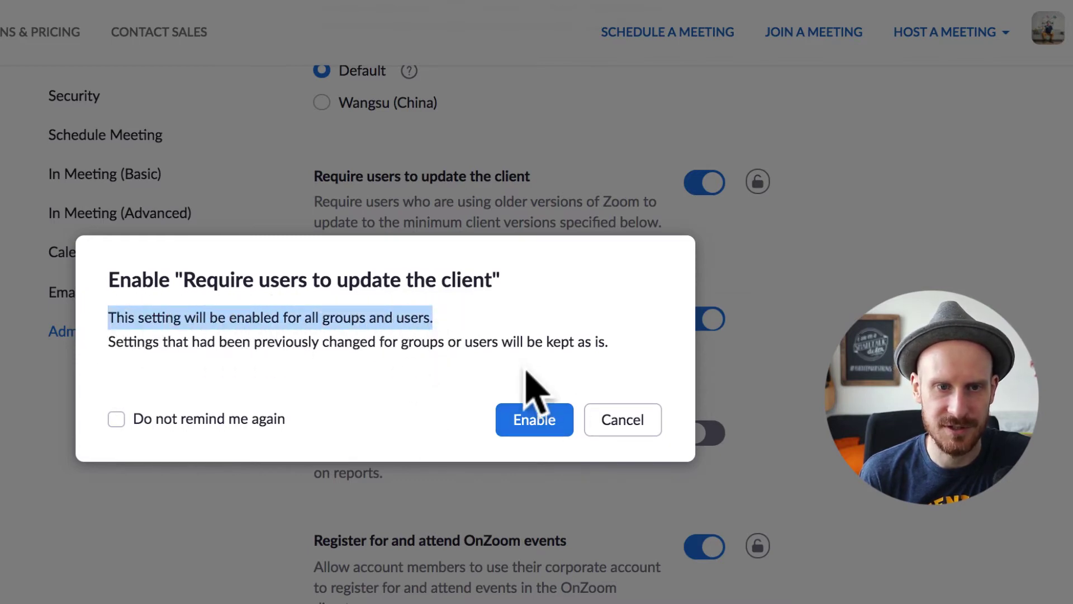
click(535, 419)
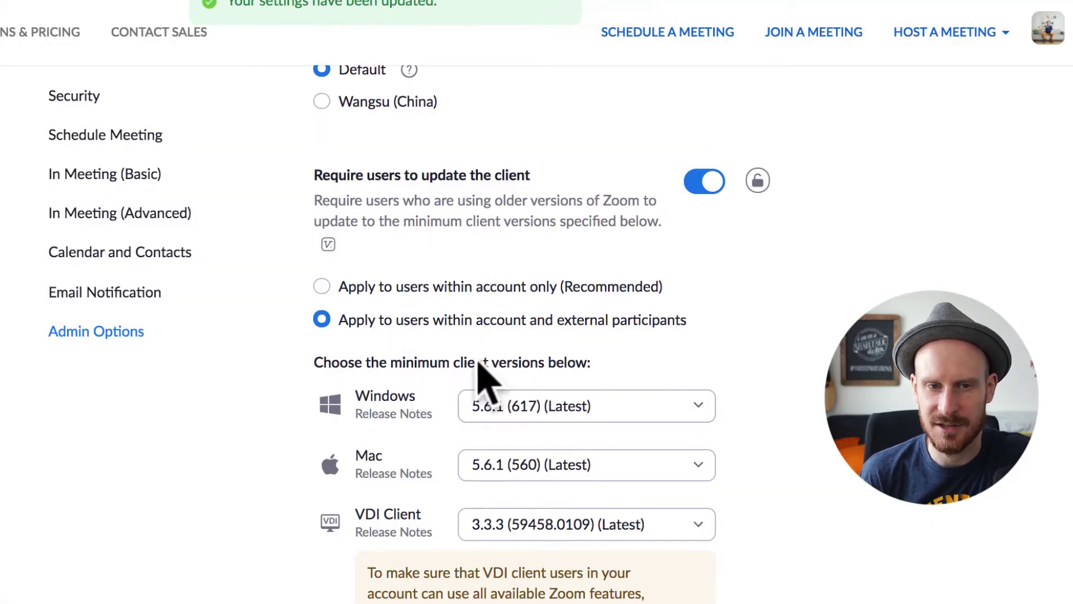
scroll(481, 363, down, 5)
scroll(489, 336, down, 1)
scroll(481, 363, up, 6)
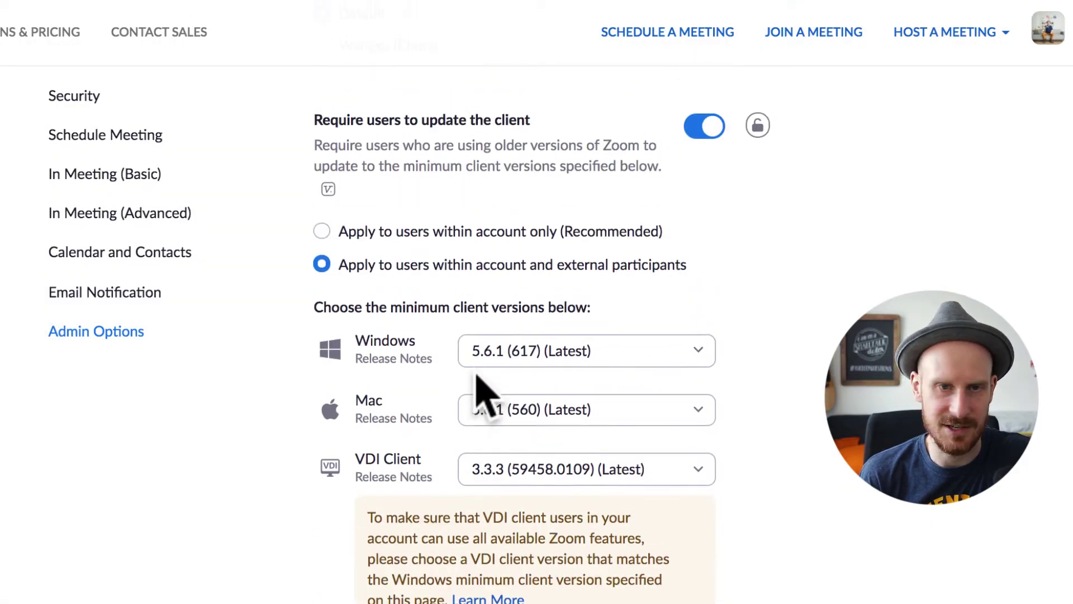
click(324, 286)
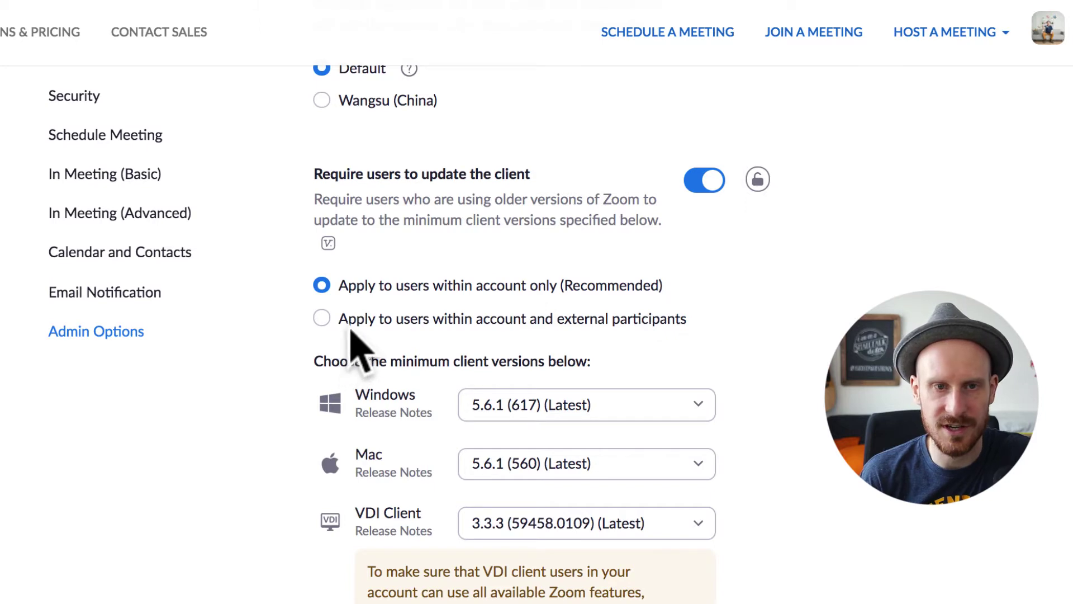
click(564, 321)
drag(565, 323, 695, 324)
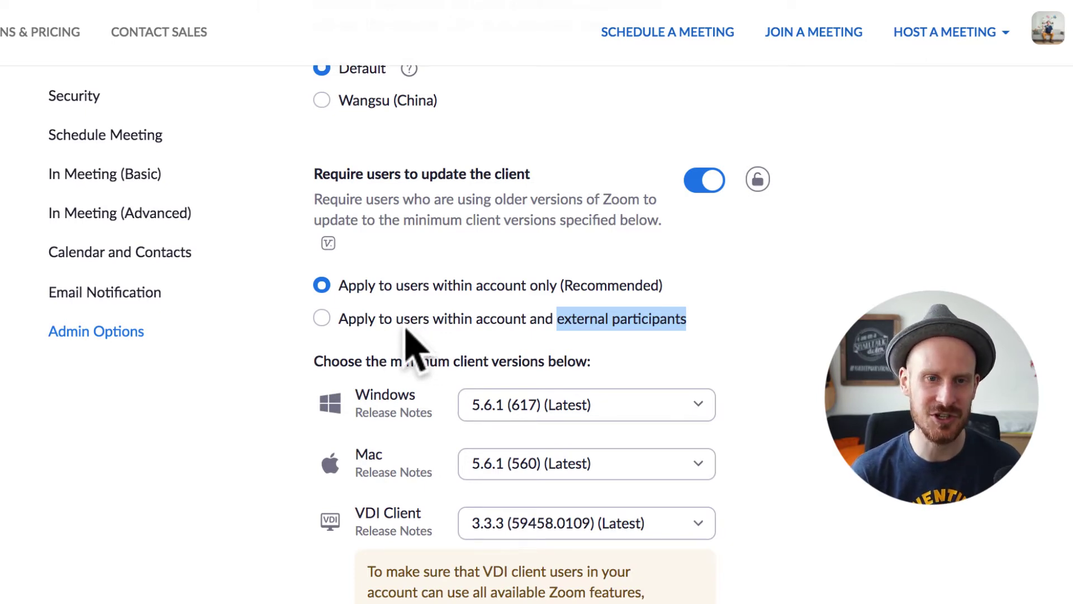
click(321, 318)
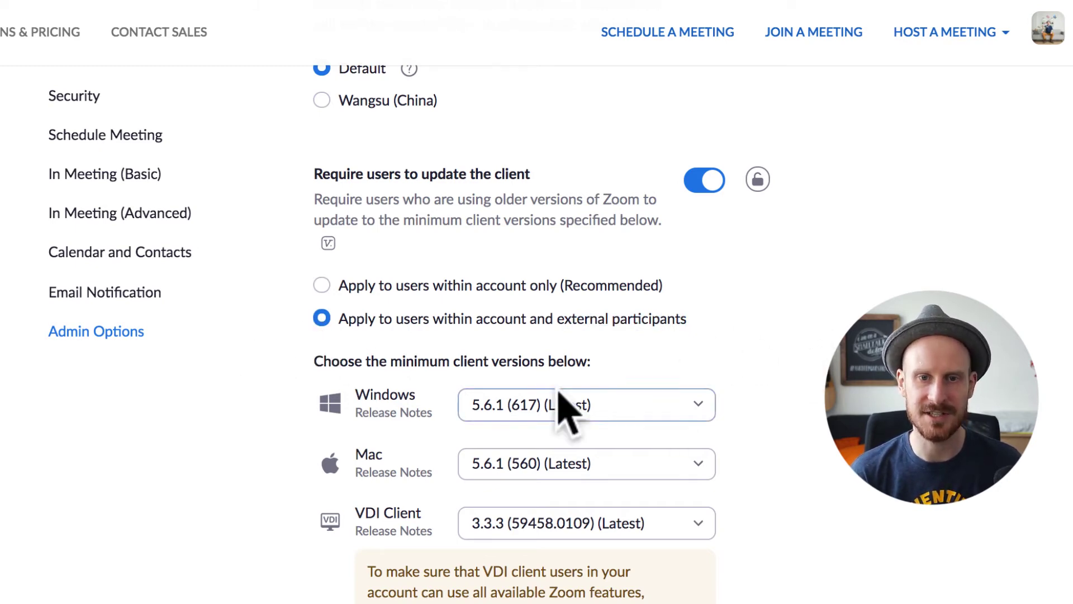
Set the Windows minimum client version to the 5.0.2 build.
click(558, 445)
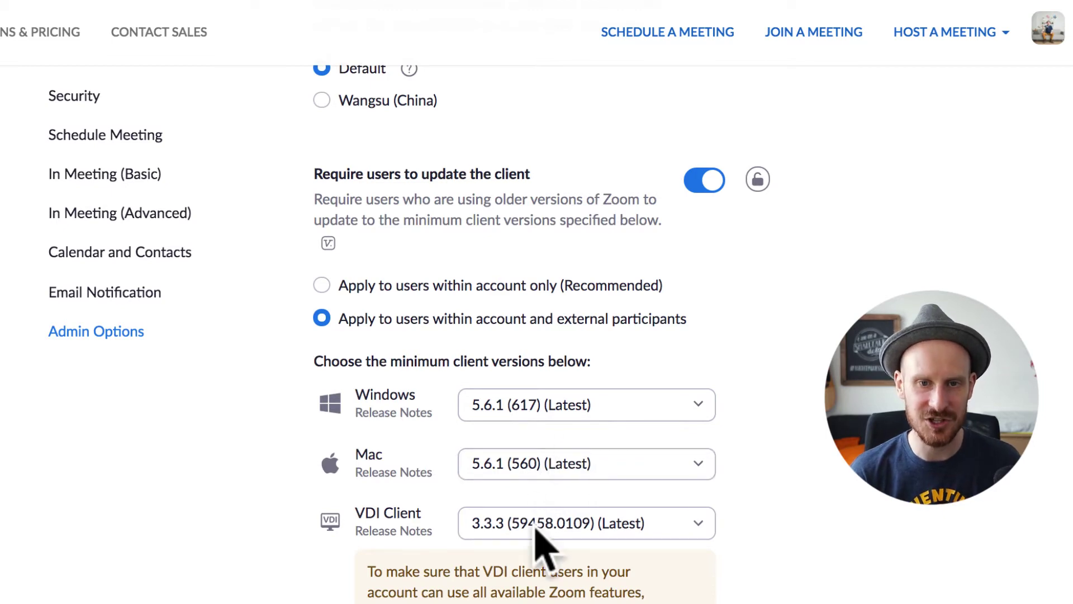
scroll(727, 517, down, 5)
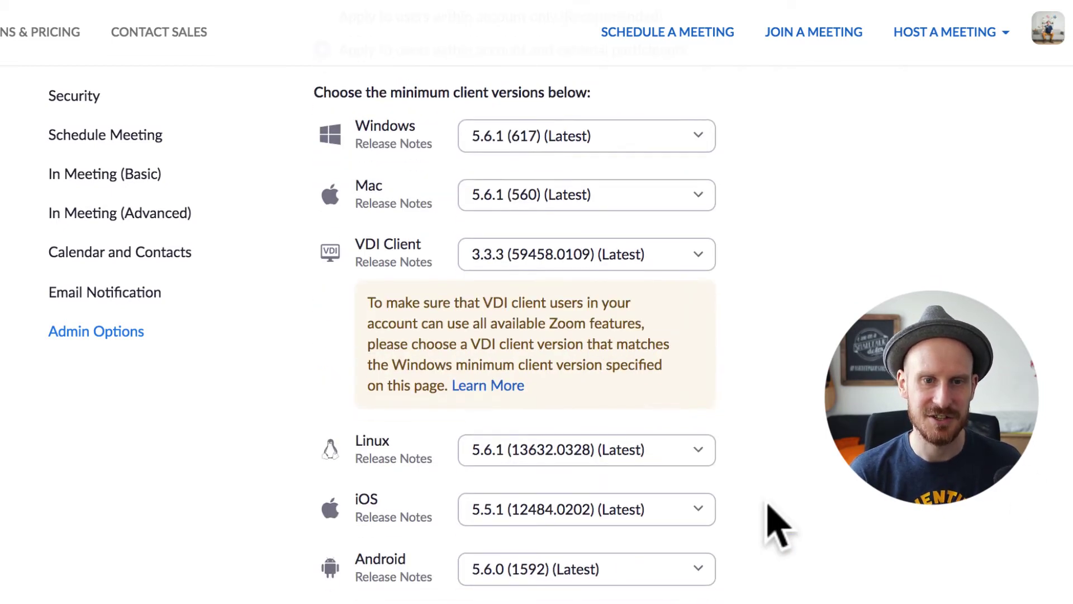
scroll(771, 522, up, 2)
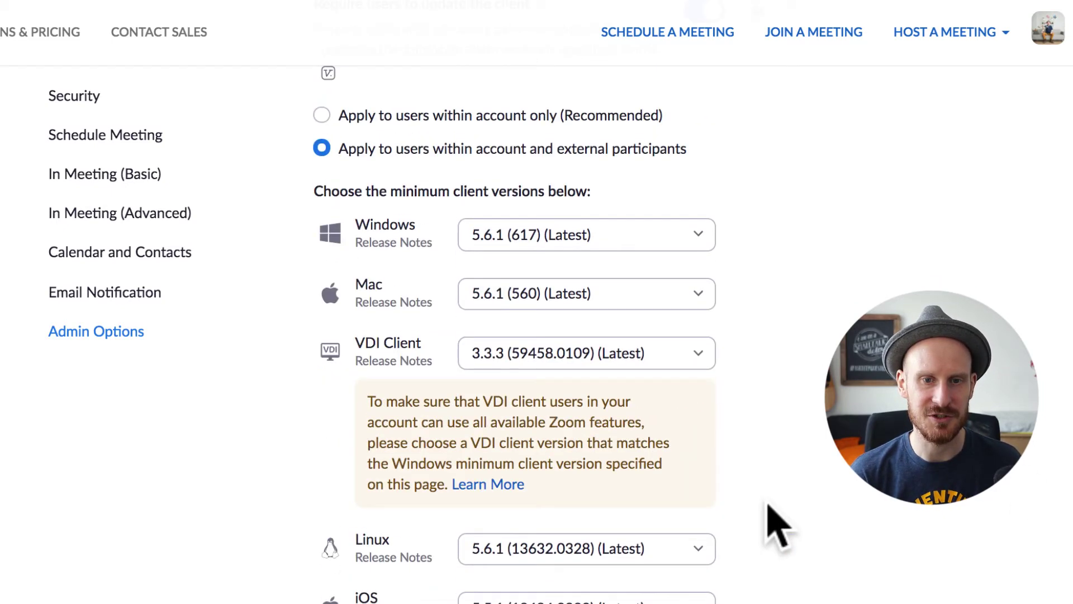
click(510, 246)
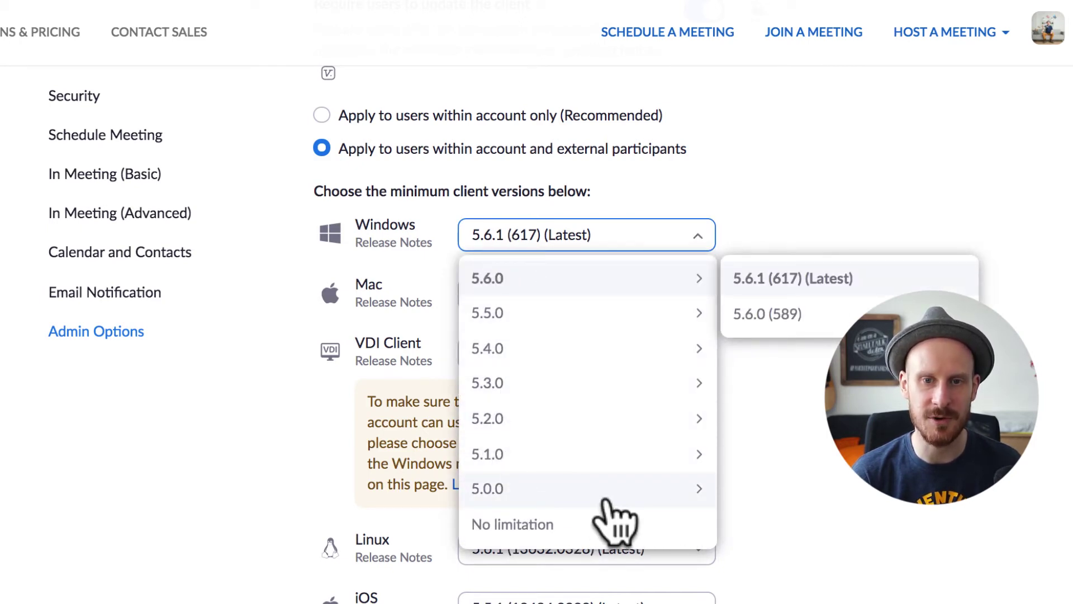
scroll(540, 464, down, 1)
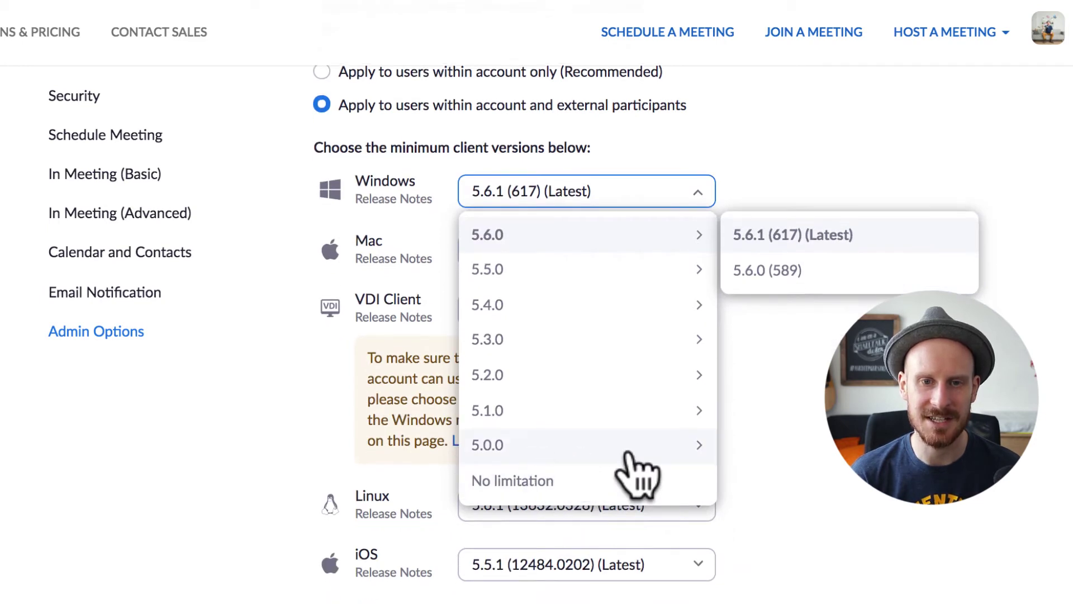
click(579, 457)
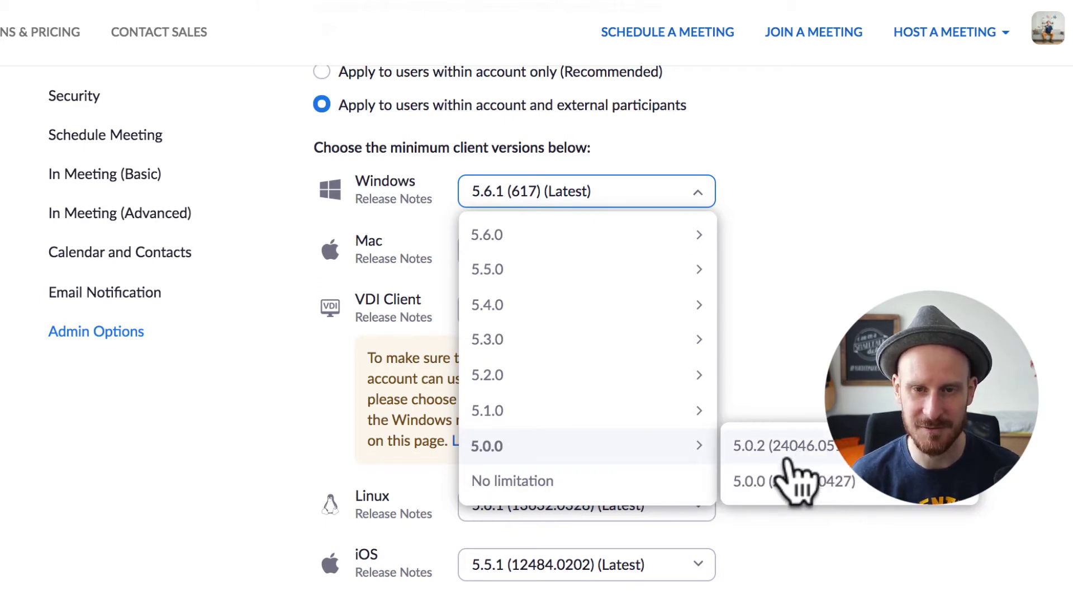
click(837, 451)
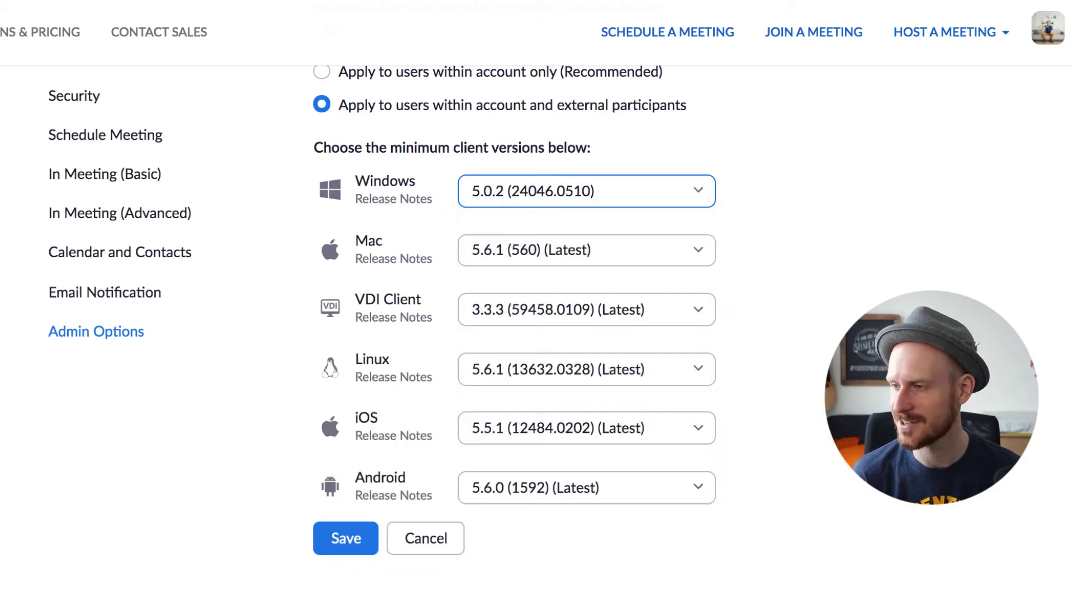
Set the Mac and iOS minimum client versions to their 5.0.2 builds.
click(615, 259)
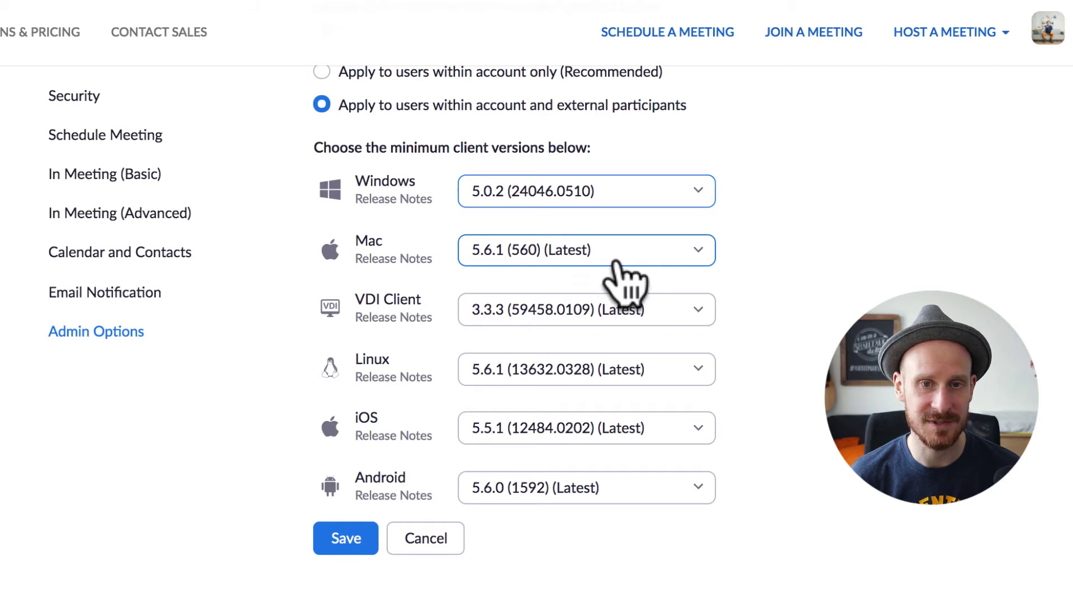
mouse_move(546, 511)
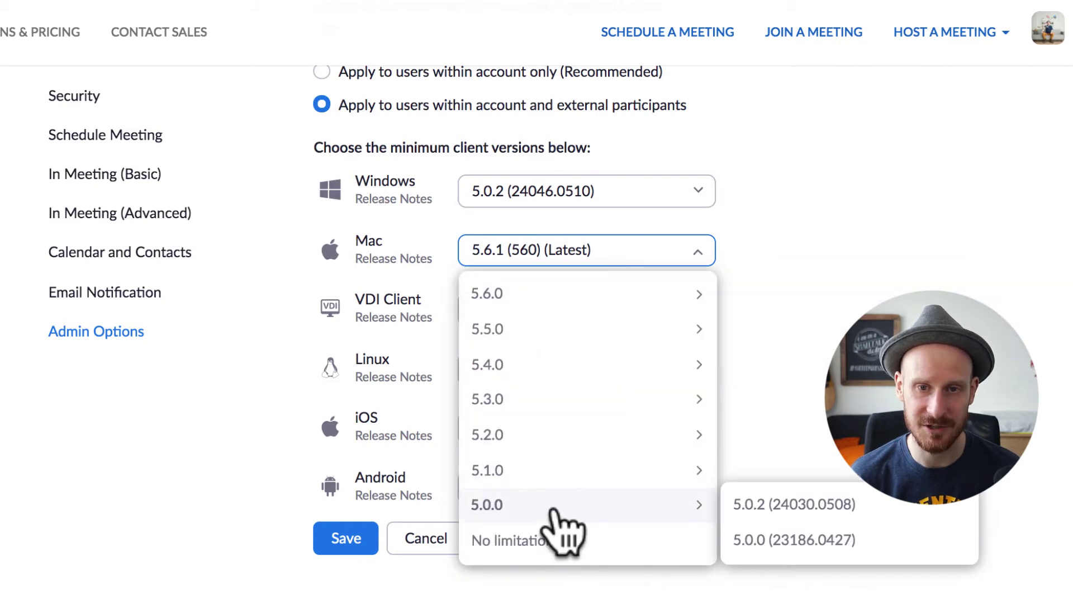
click(907, 513)
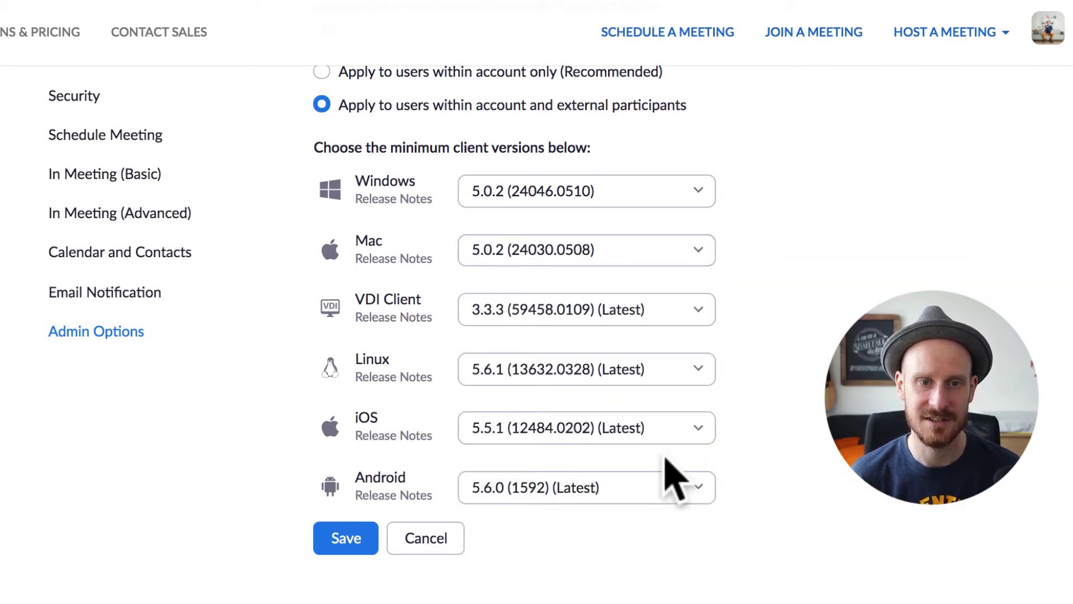
click(553, 428)
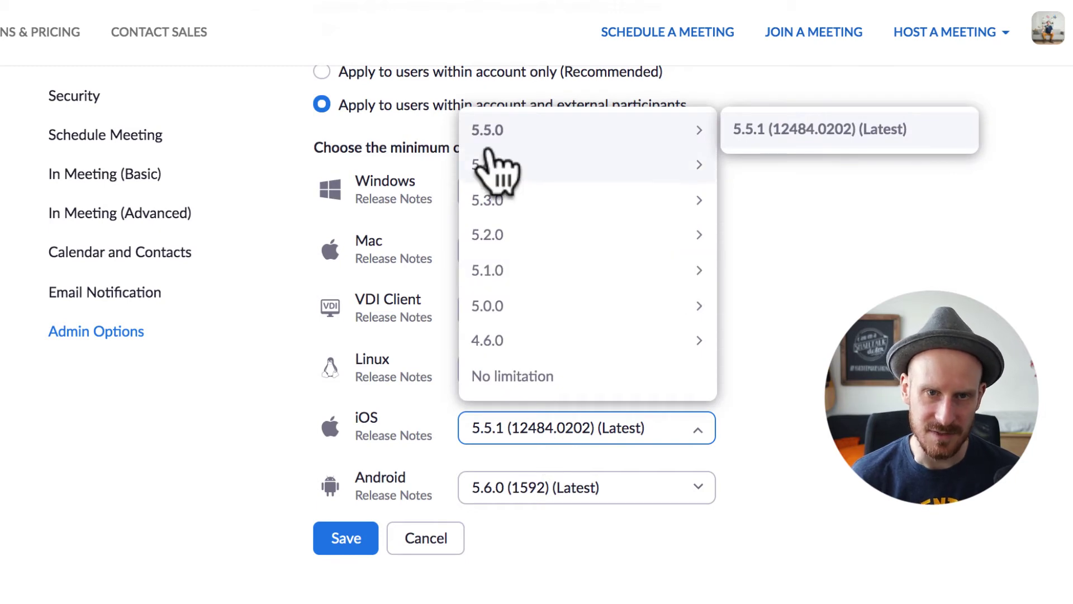
scroll(568, 269, up, 1)
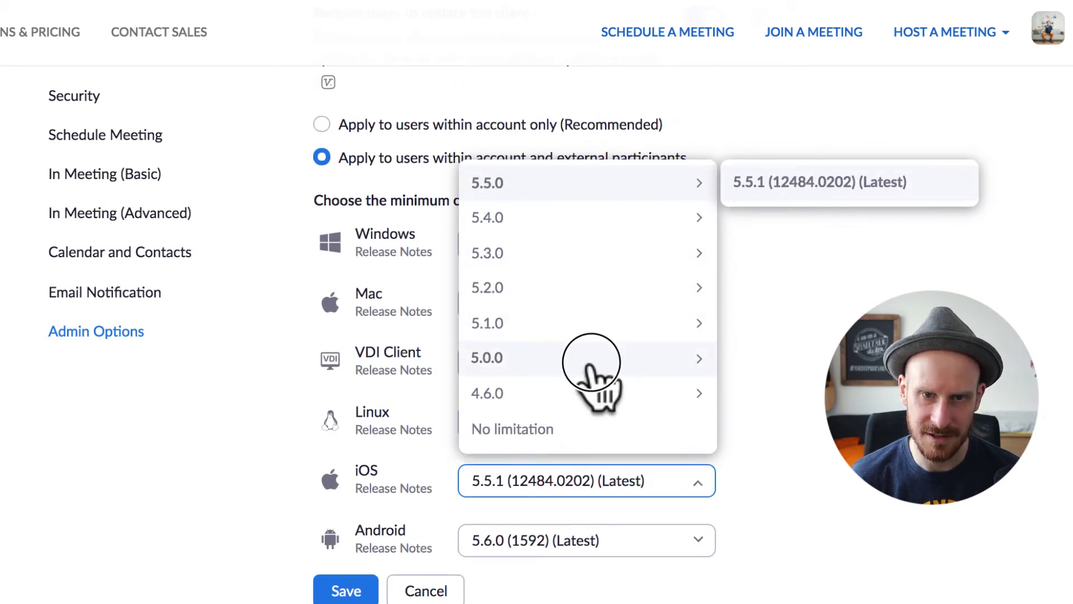
mouse_move(583, 363)
click(815, 361)
click(661, 517)
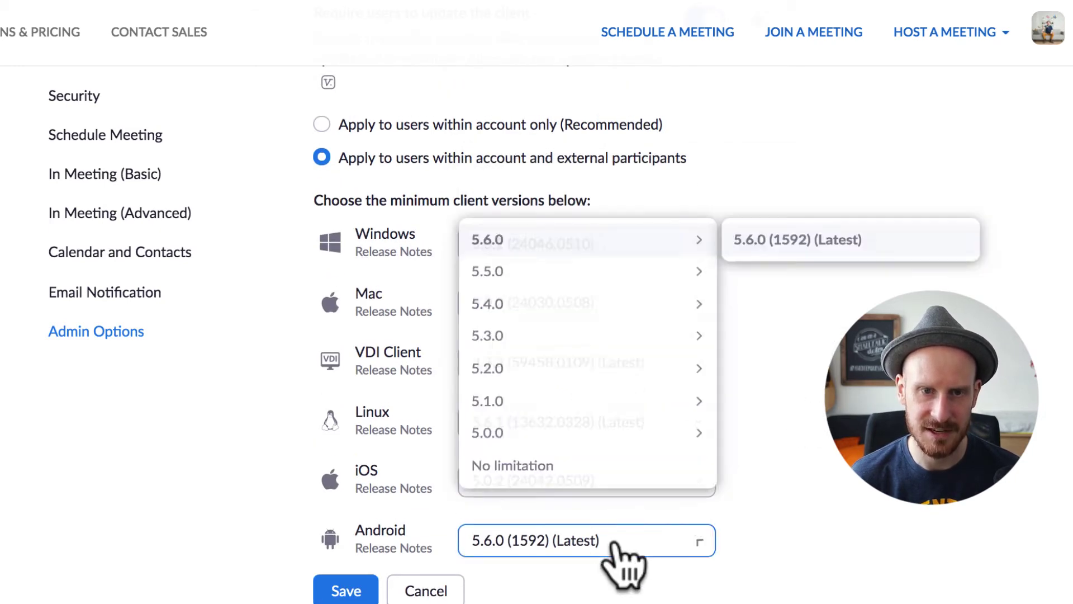